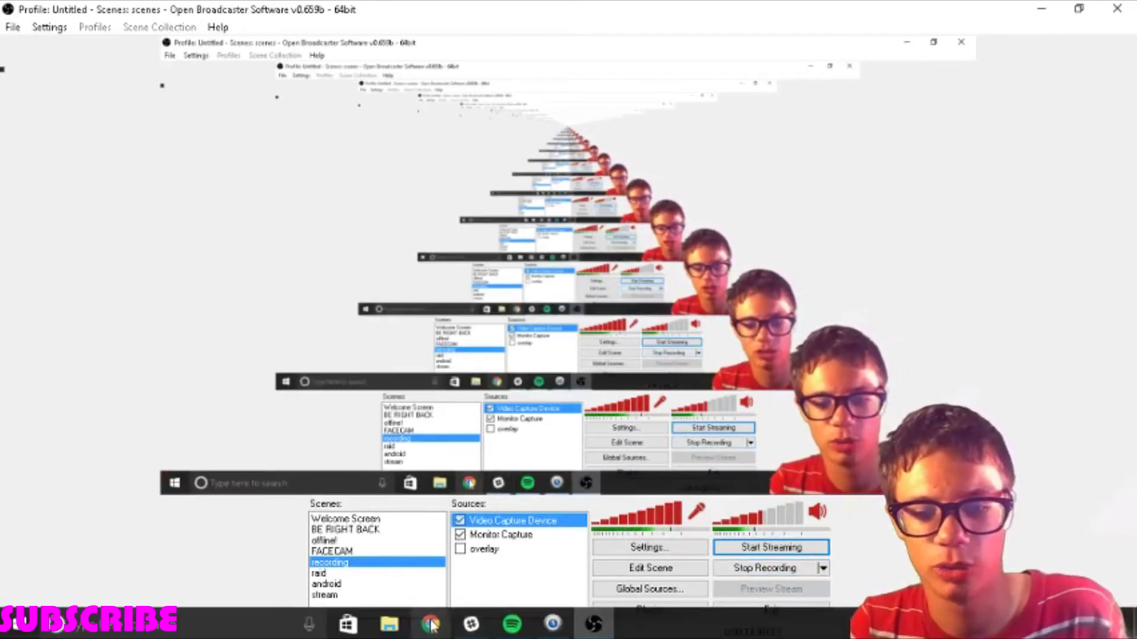
Step: In Chrome, search Google for 'obs' and open the obsproject.com home page result
click(431, 626)
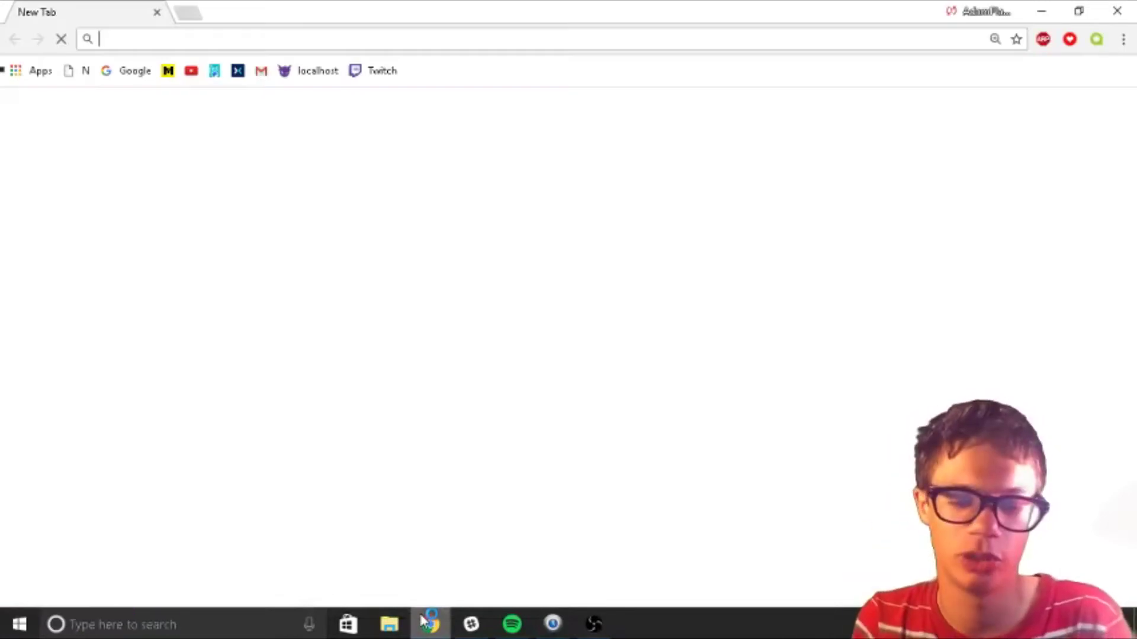
text(g)
key(Return)
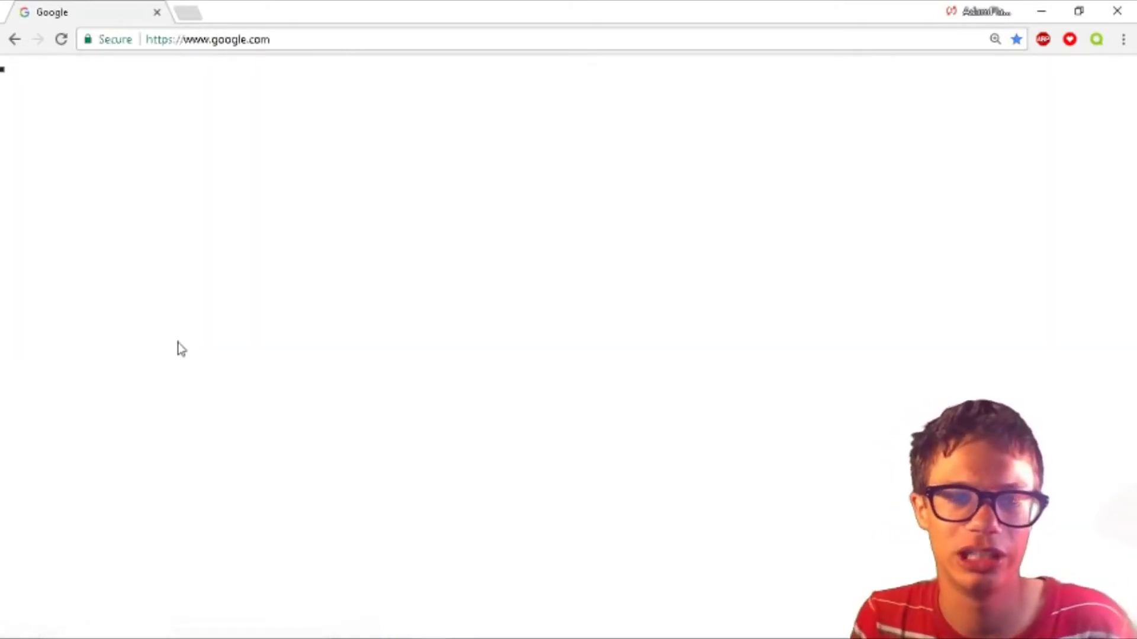
text(obs)
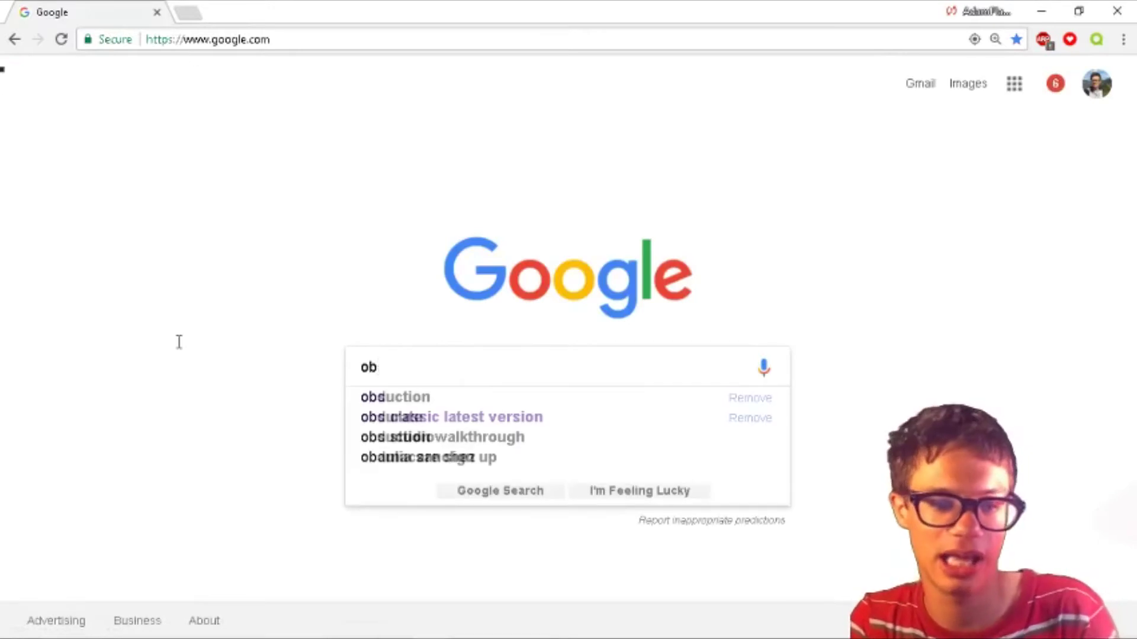
key(Return)
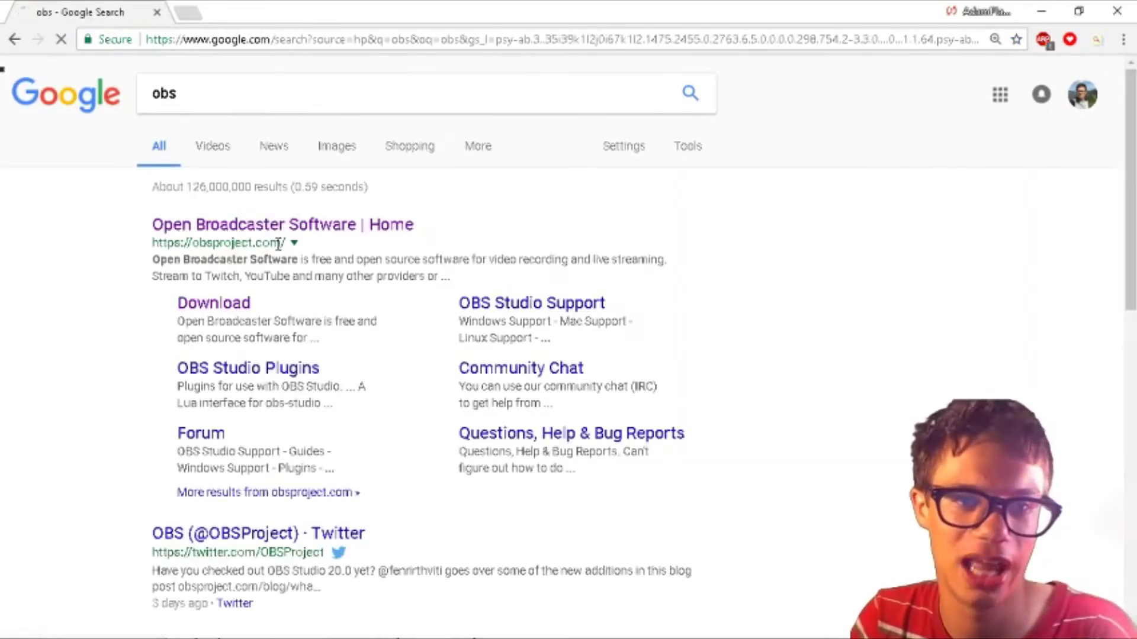
click(287, 229)
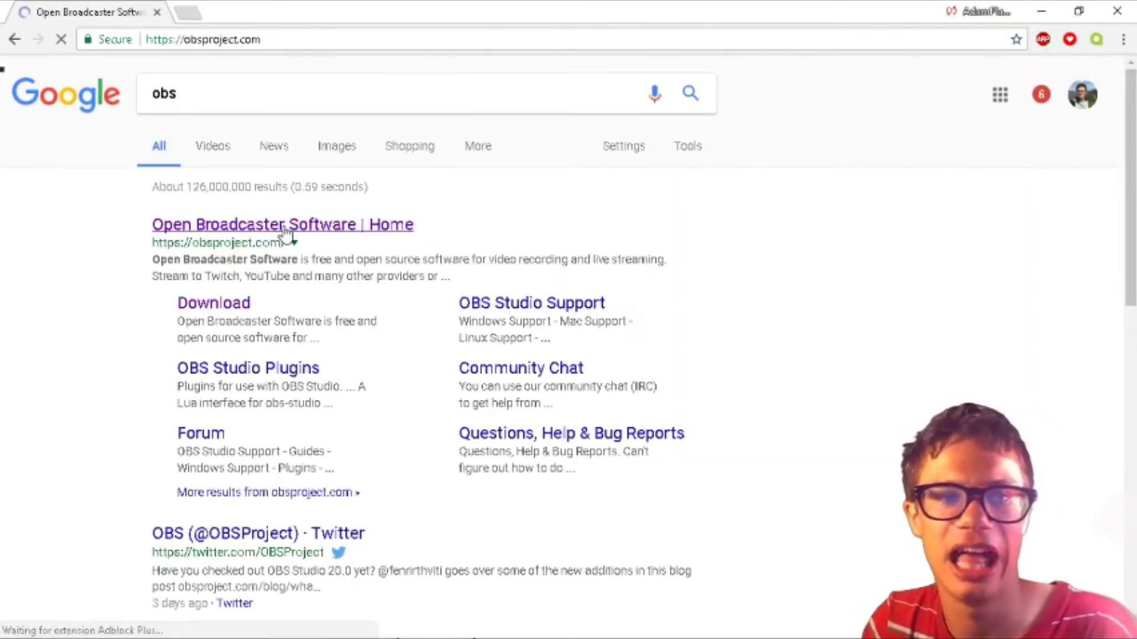
Step: Scroll through the obsproject.com home page to review release 20.0.1, then scroll back to the top
scroll(438, 376, down, 3)
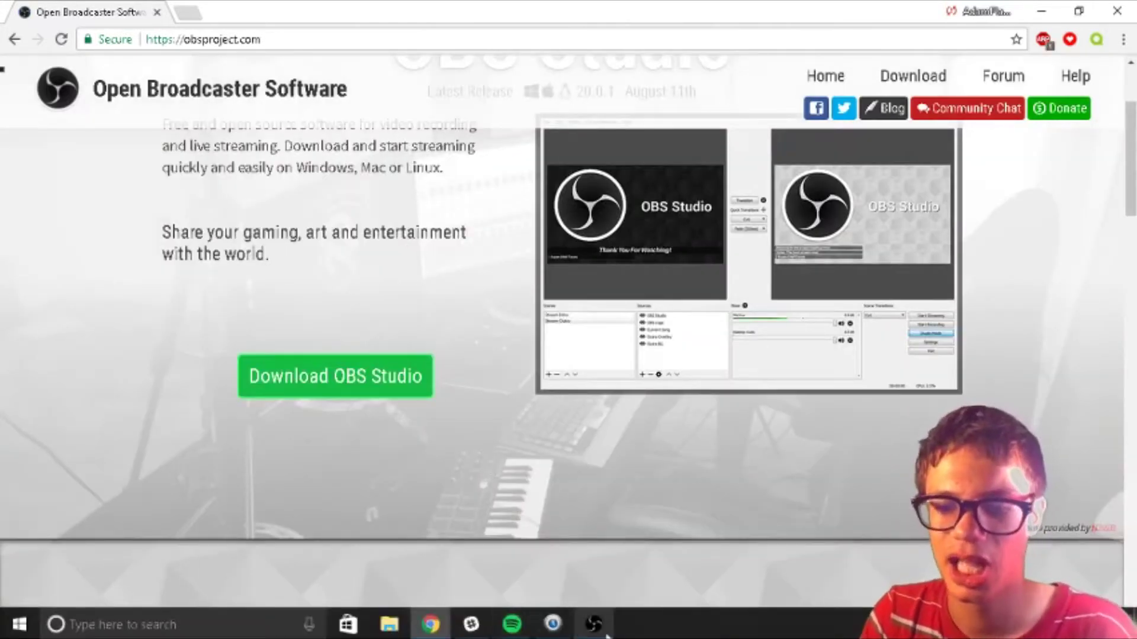
mouse_move(602, 634)
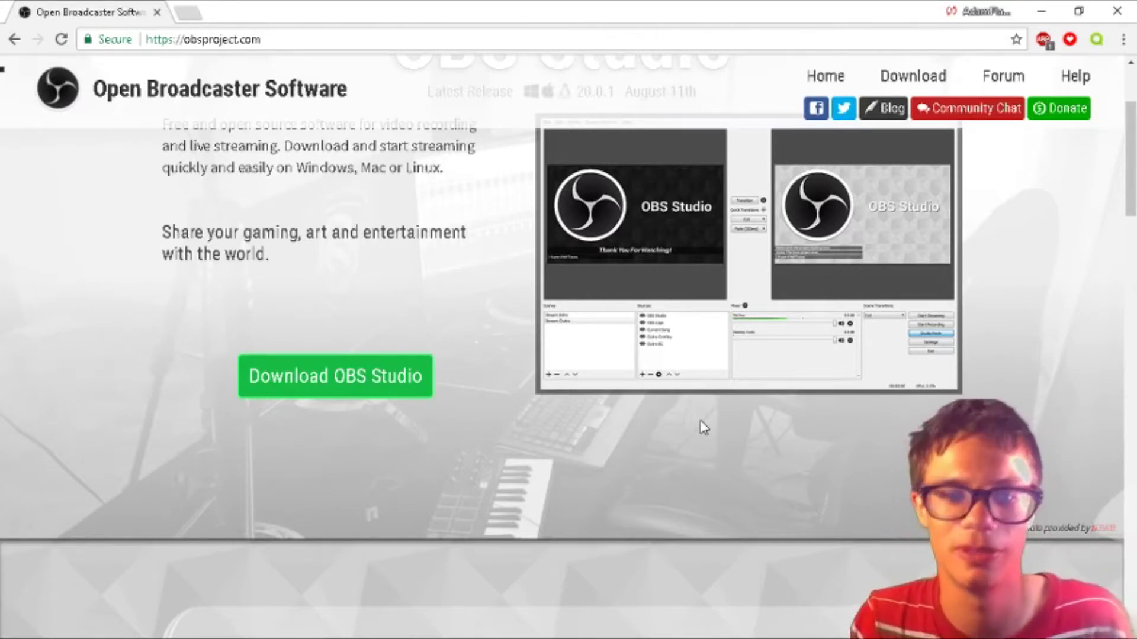
scroll(355, 450, up, 3)
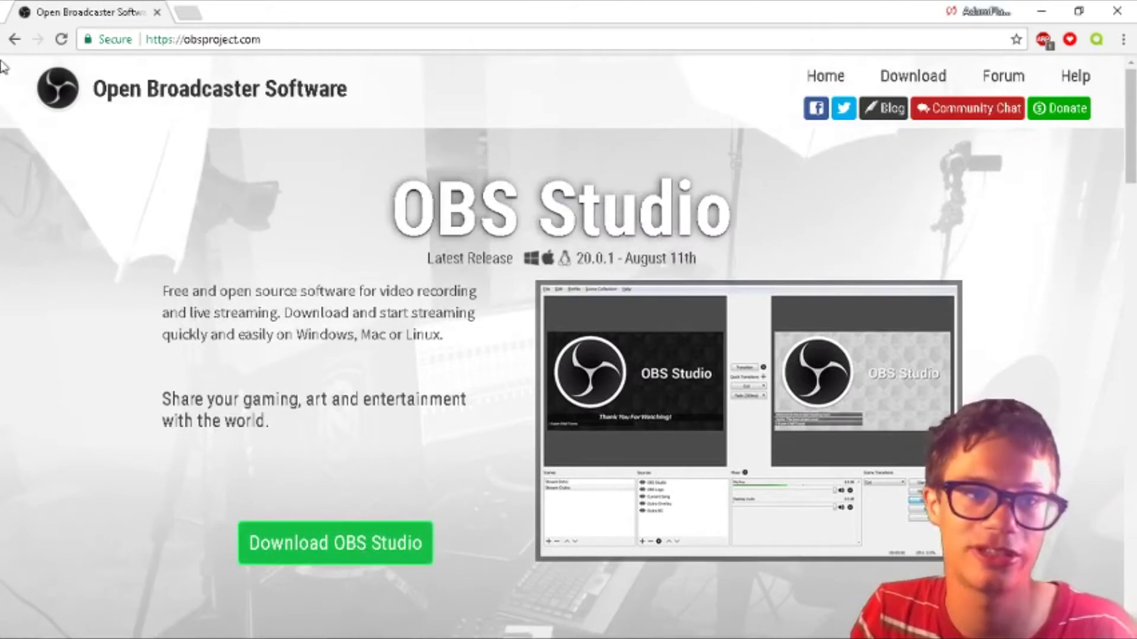
Step: Go back to the 'obs' search results, then switch to the OBS Classic window
click(15, 39)
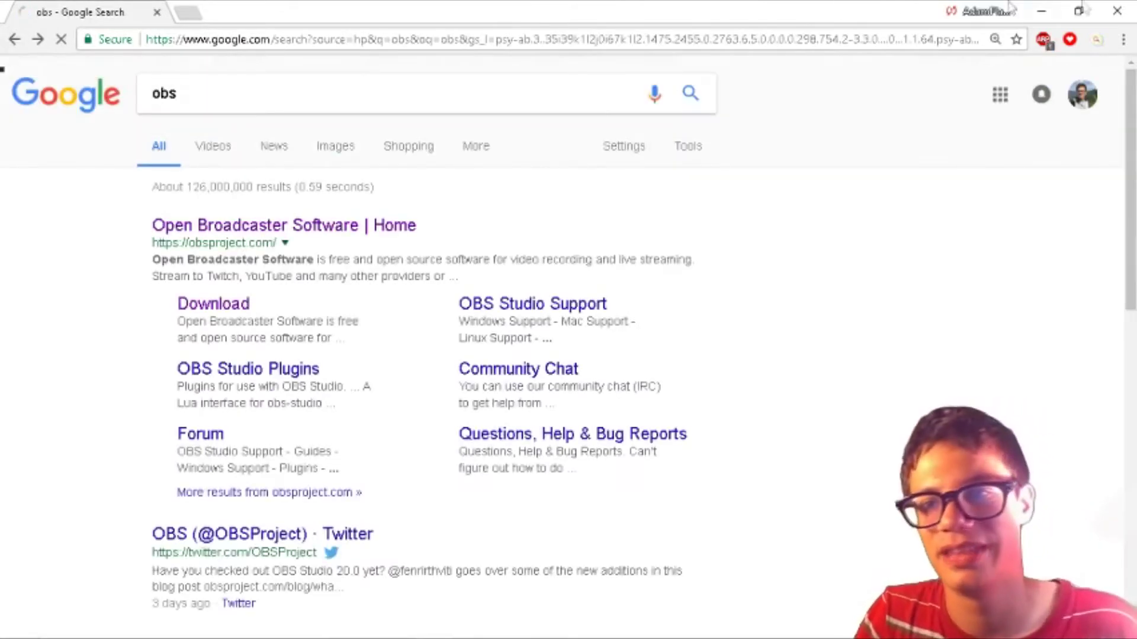
key(alt+Tab)
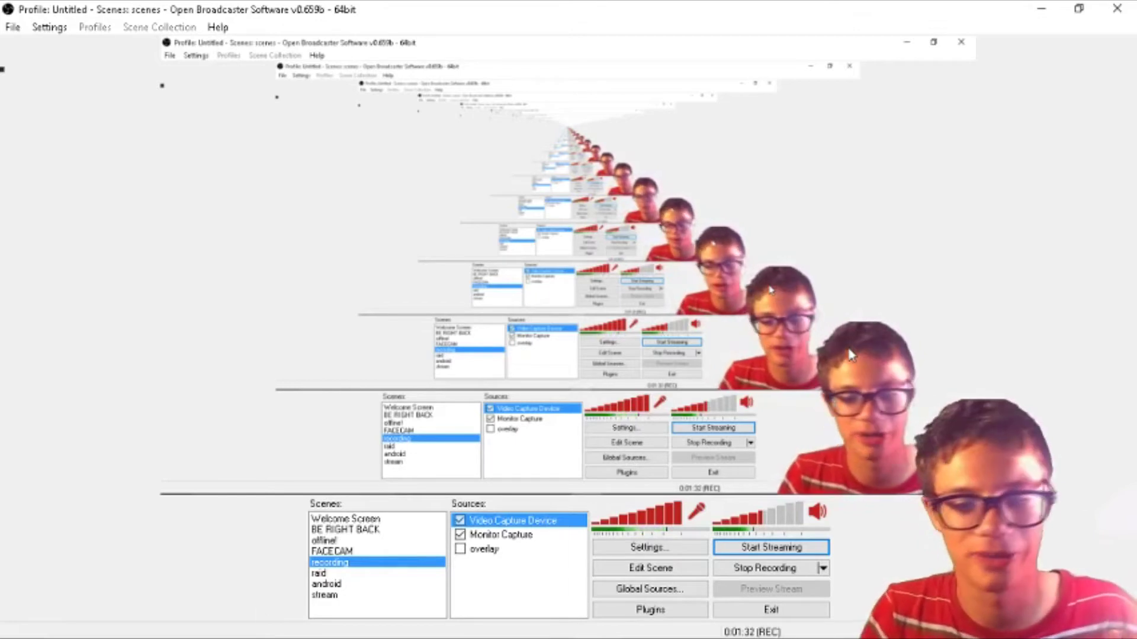
mouse_move(426, 636)
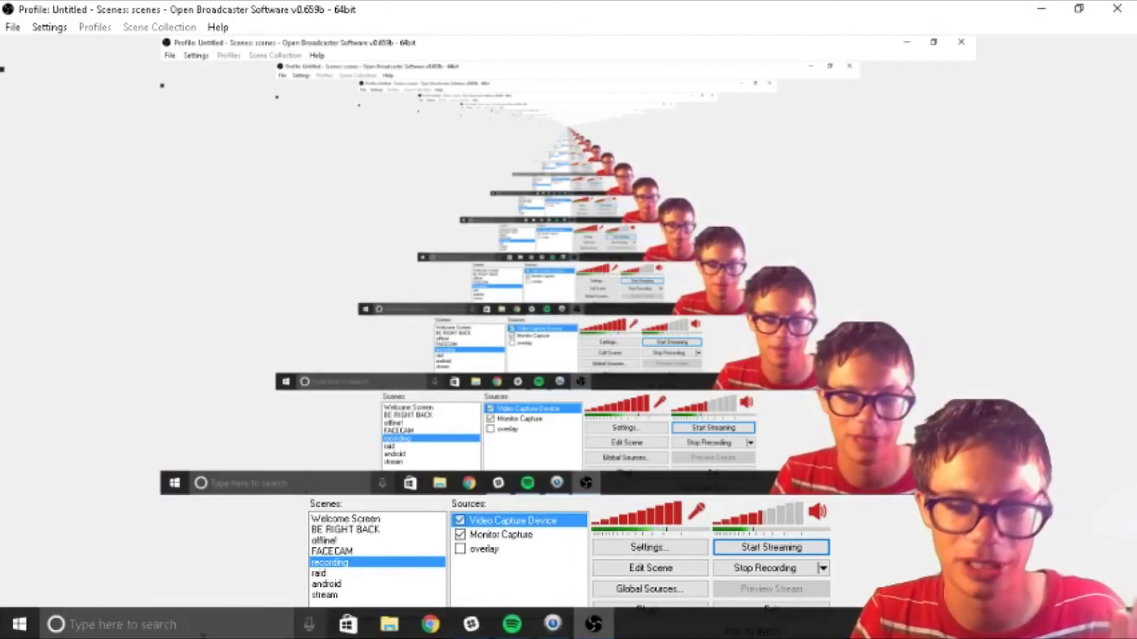
Step: Bring Chrome forward, load google.com and search for 'shou sign in'
click(429, 629)
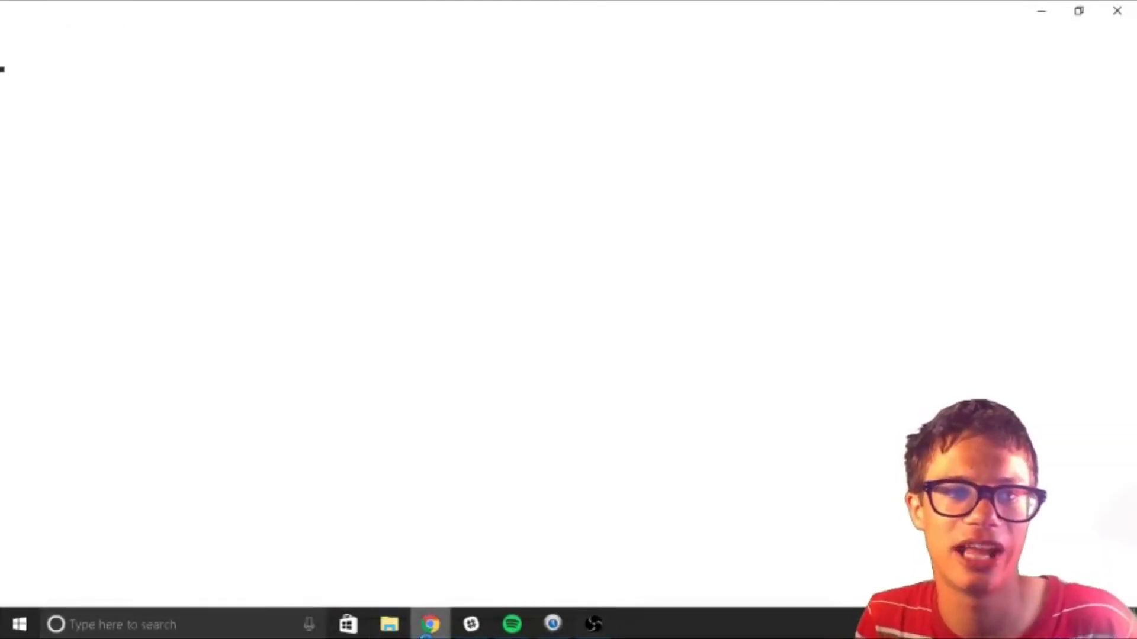
text(g)
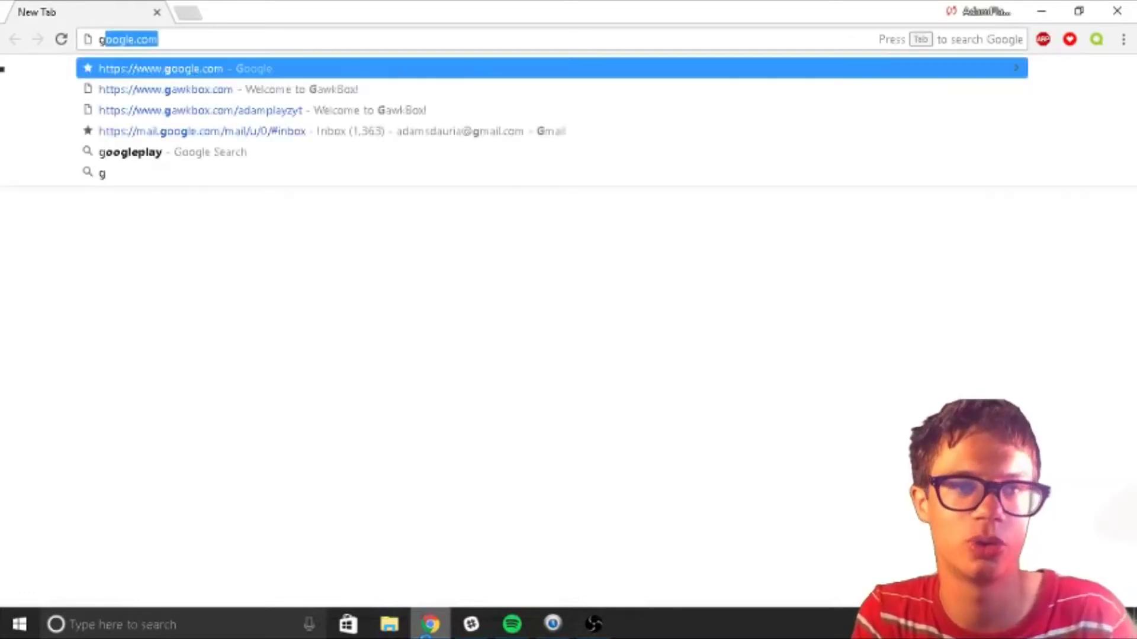
key(Return)
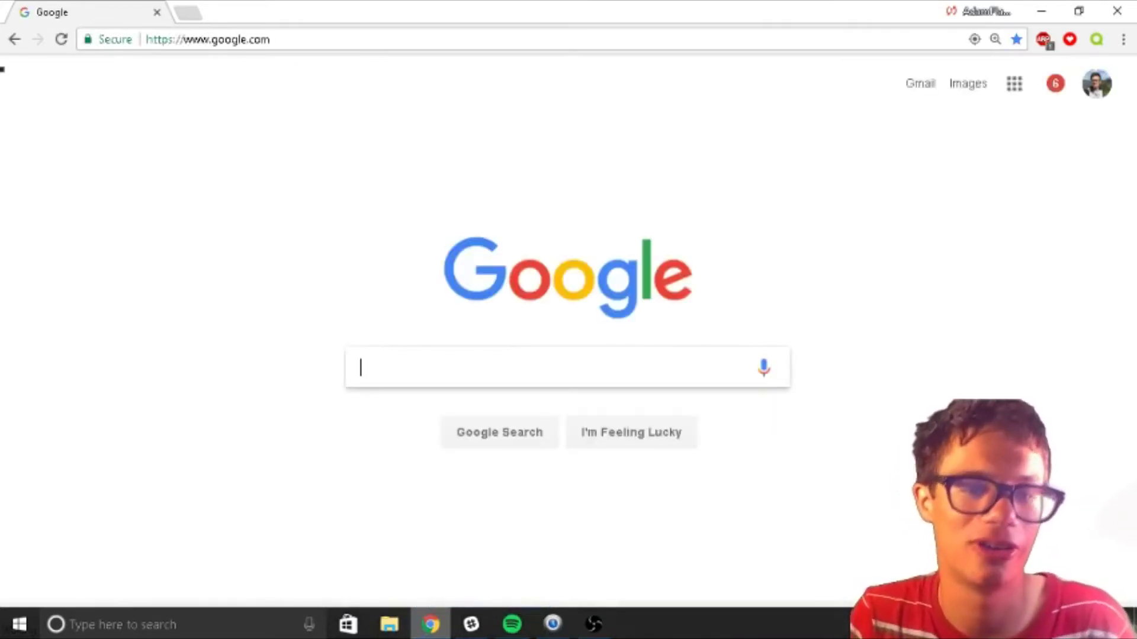
text(shou sign in)
key(Return)
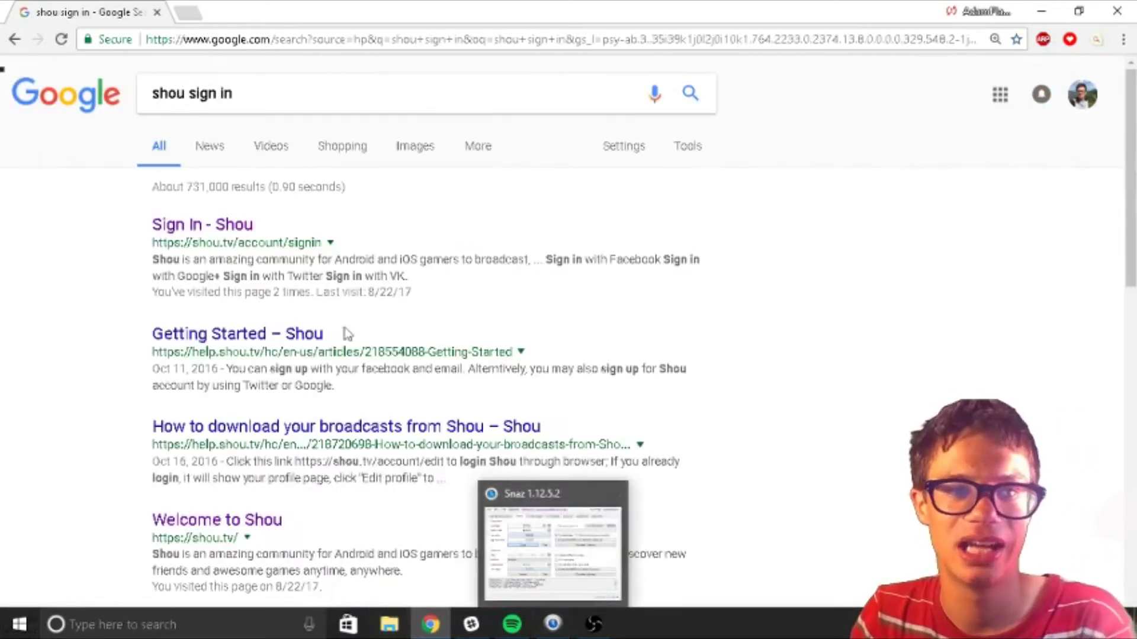
Step: Open the 'Sign In - Shou' result and sign in with the saved credentials
click(211, 234)
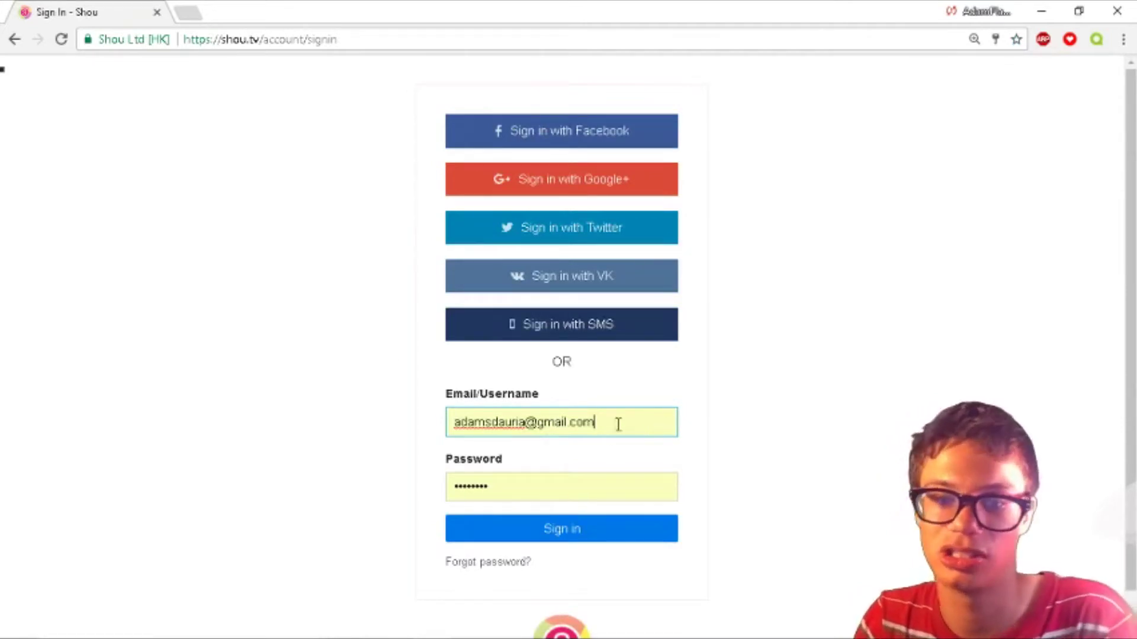
click(502, 492)
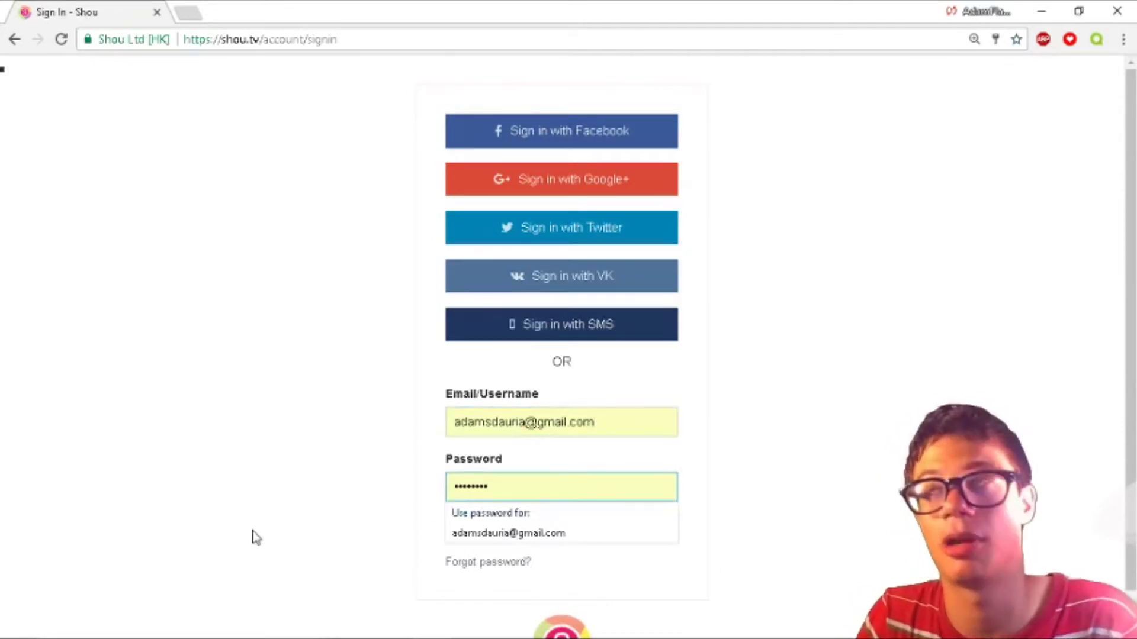
click(260, 418)
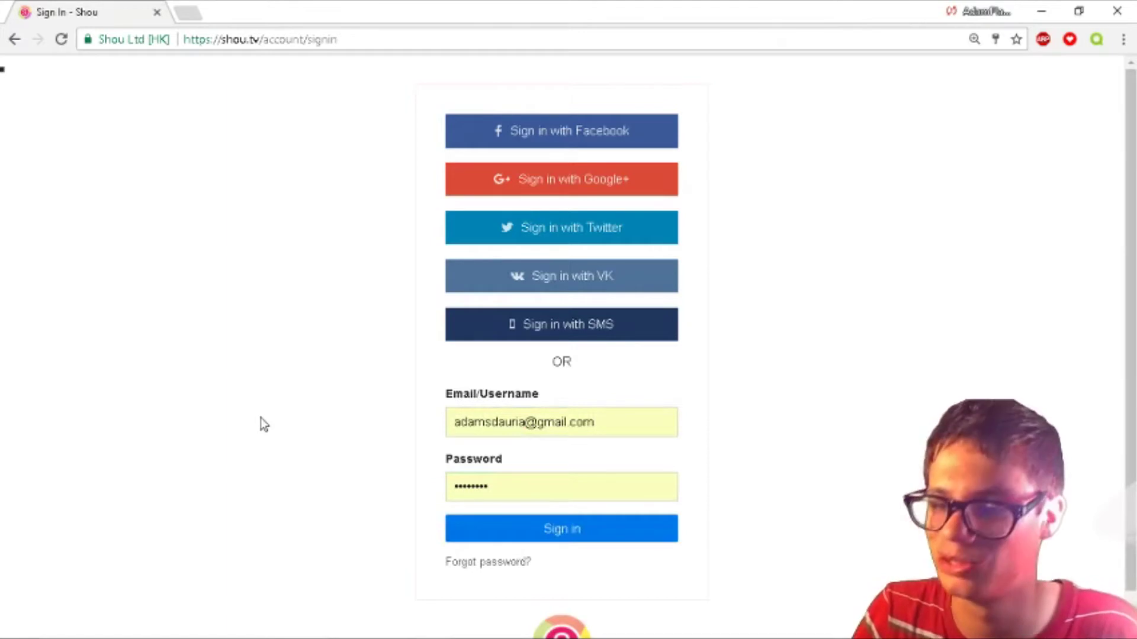
click(568, 539)
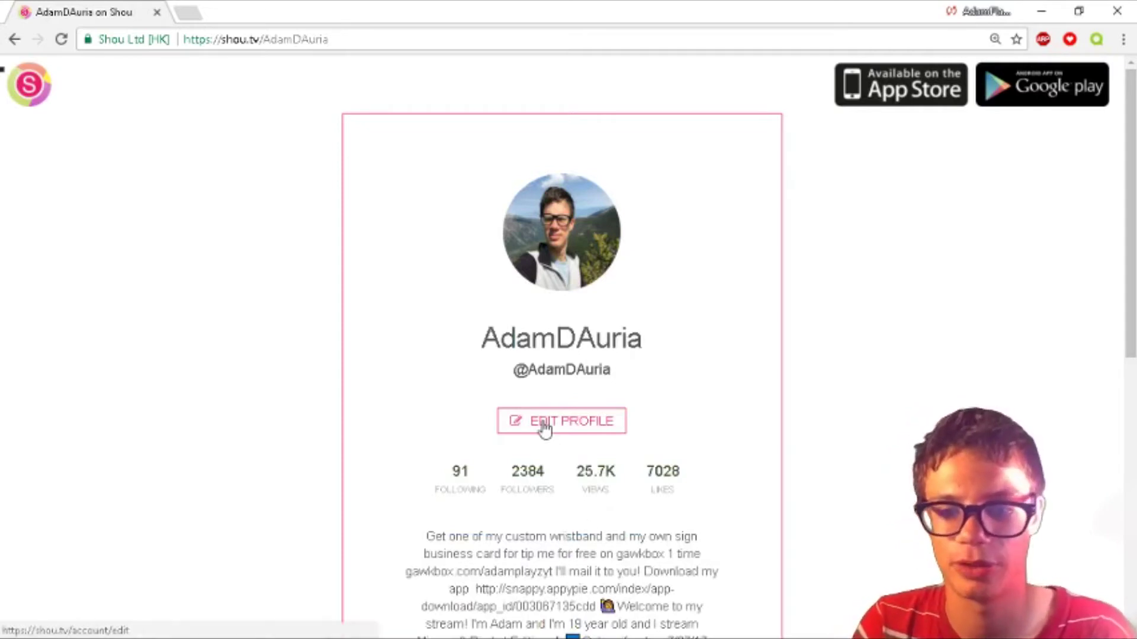
Step: Open EDIT PROFILE and the Select App chooser beside the RTMP URL field
click(563, 422)
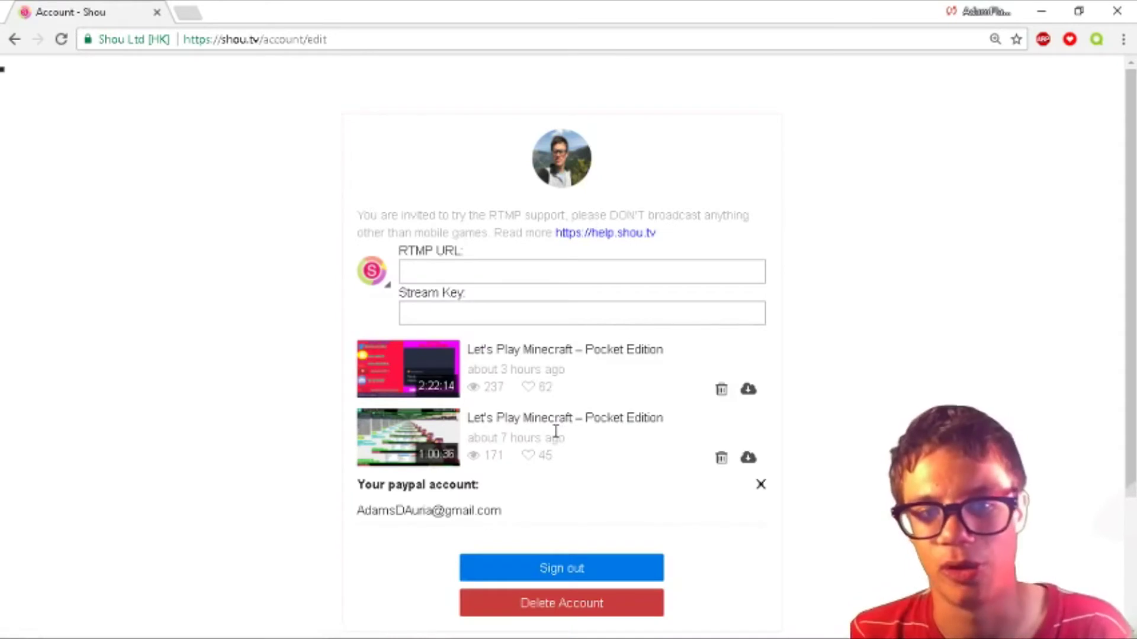
click(381, 284)
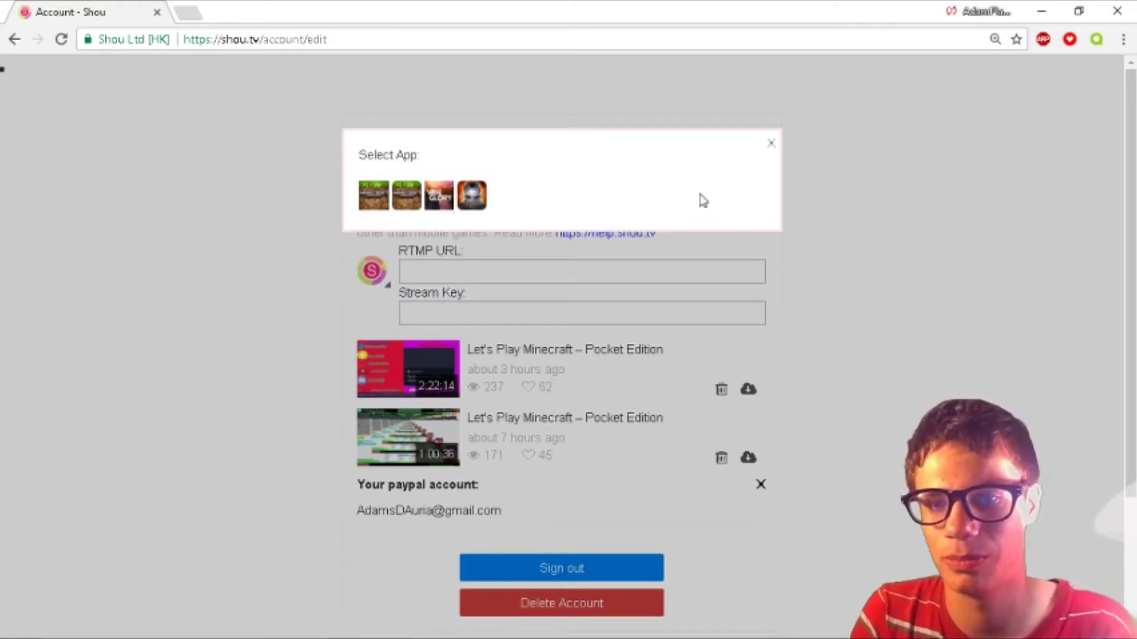
Step: Pick Minecraft – Pocket Edition as the app and copy the generated RTMP URL rtmp://rtmp.shou.tv/live
click(771, 143)
click(373, 273)
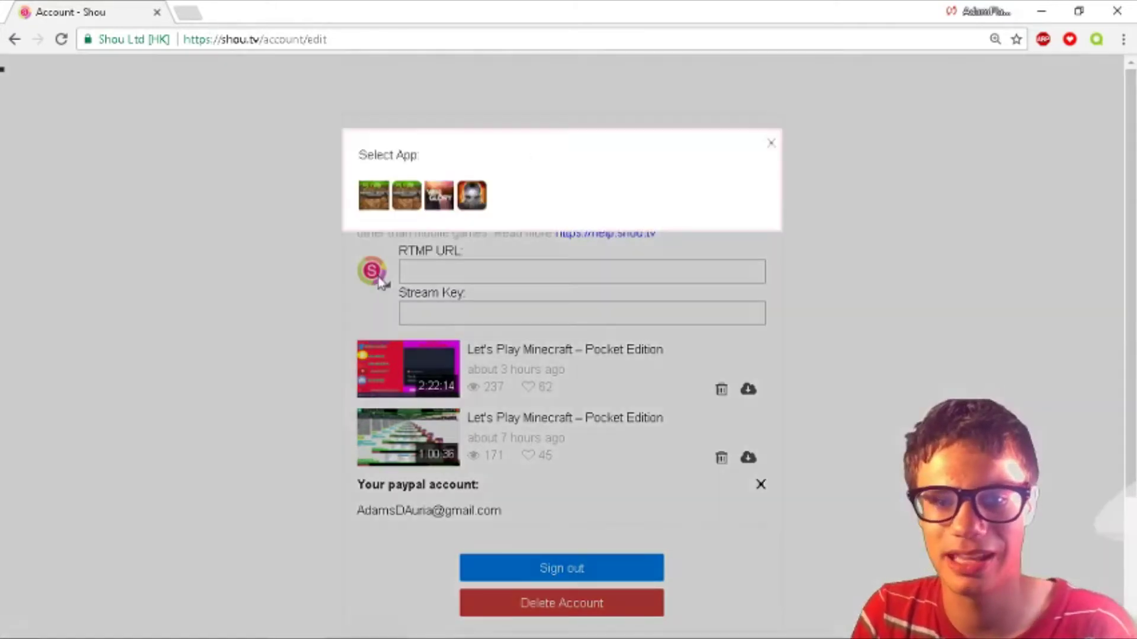
click(374, 197)
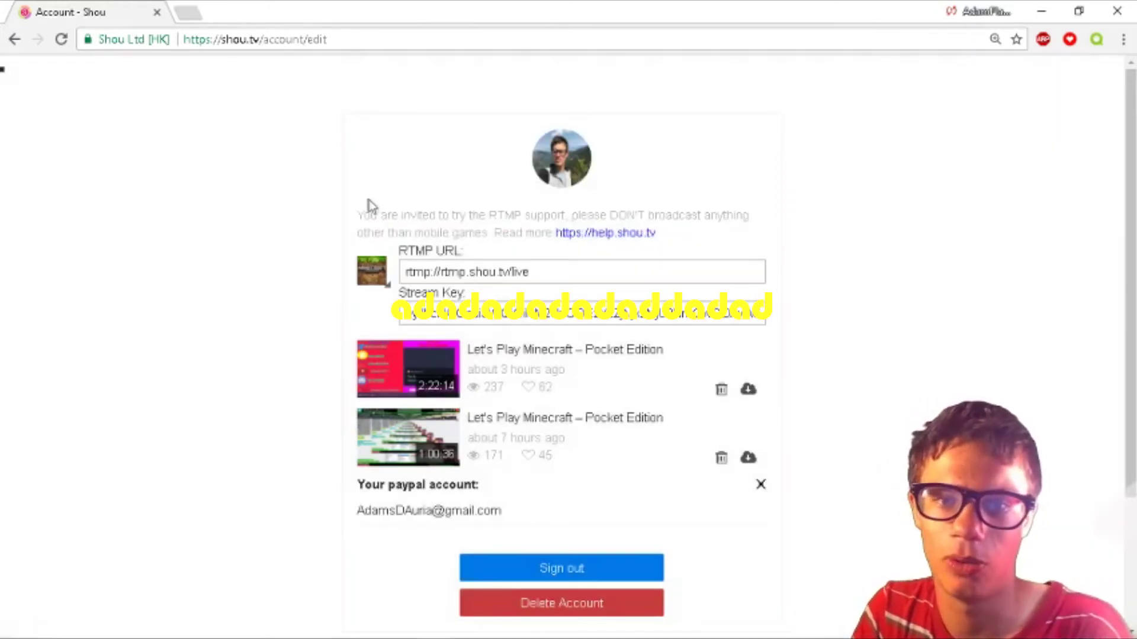
double_click(452, 292)
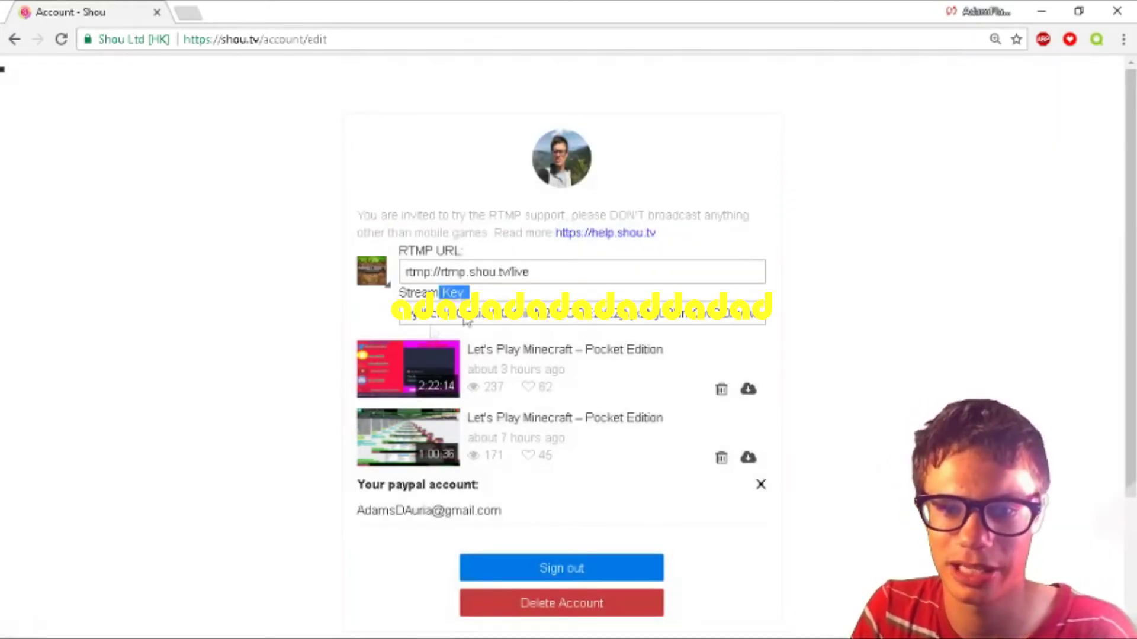
click(448, 275)
key(ctrl+c)
right_click(448, 275)
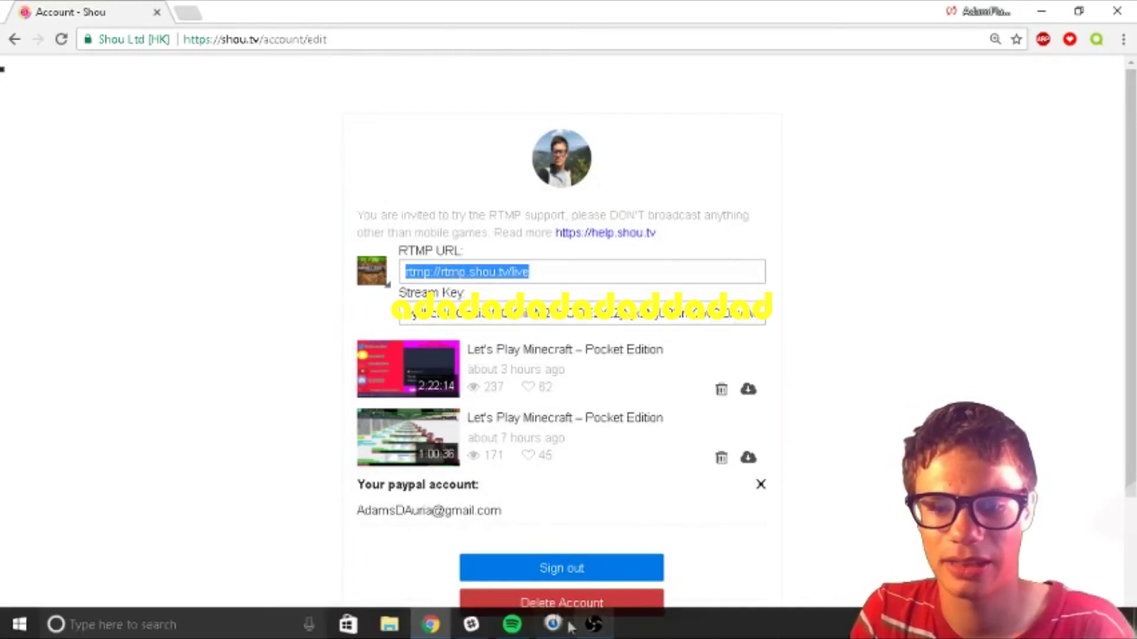
Step: In OBS Broadcast Settings, paste rtmp://rtmp.shou.tv/live as the FMS URL and clear the old stream key
click(594, 624)
click(50, 27)
click(42, 44)
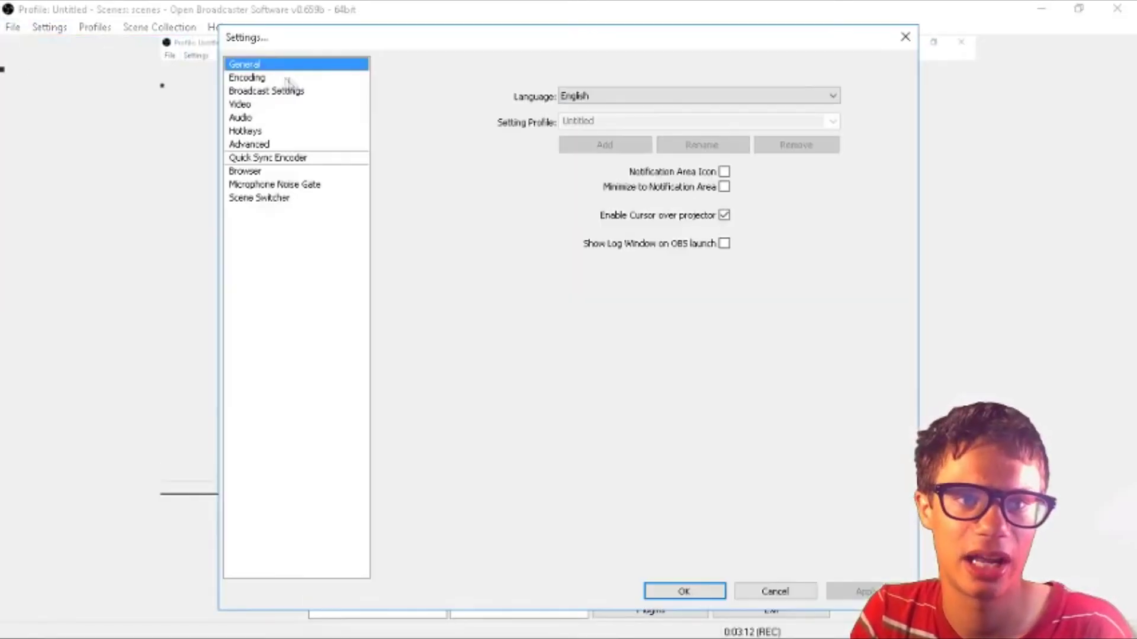
click(273, 93)
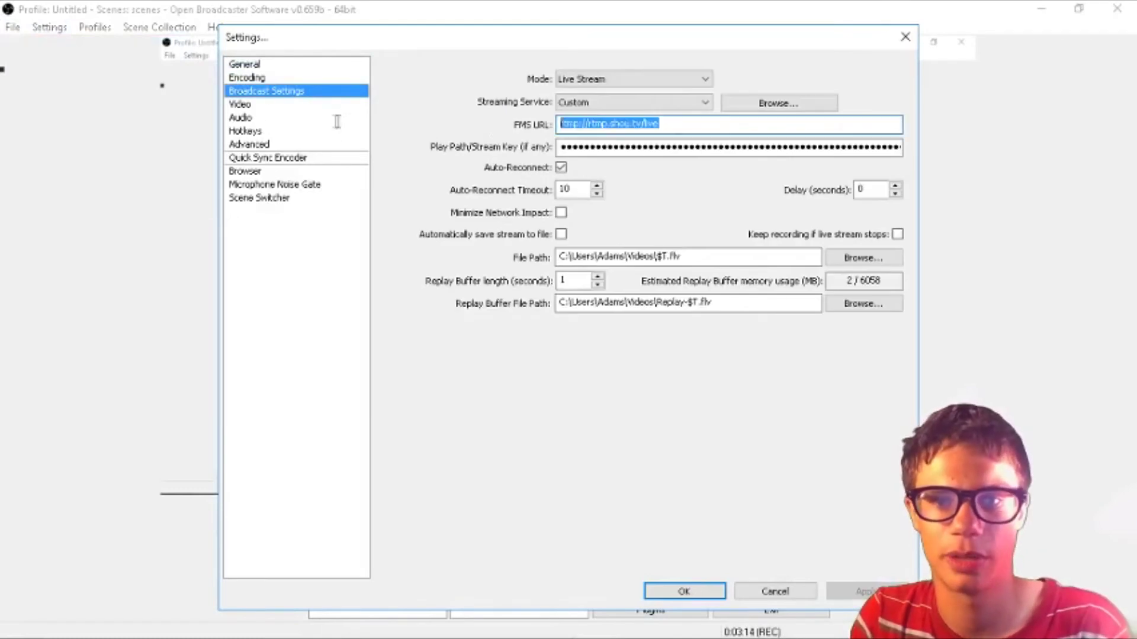
key(ctrl+v)
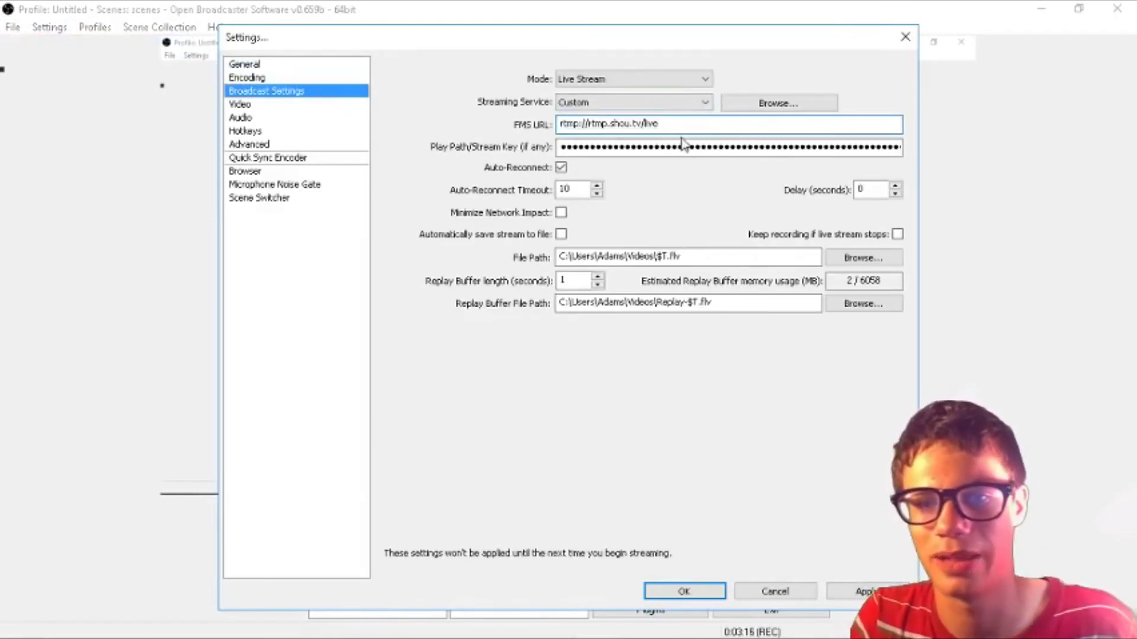
drag(555, 146, 900, 147)
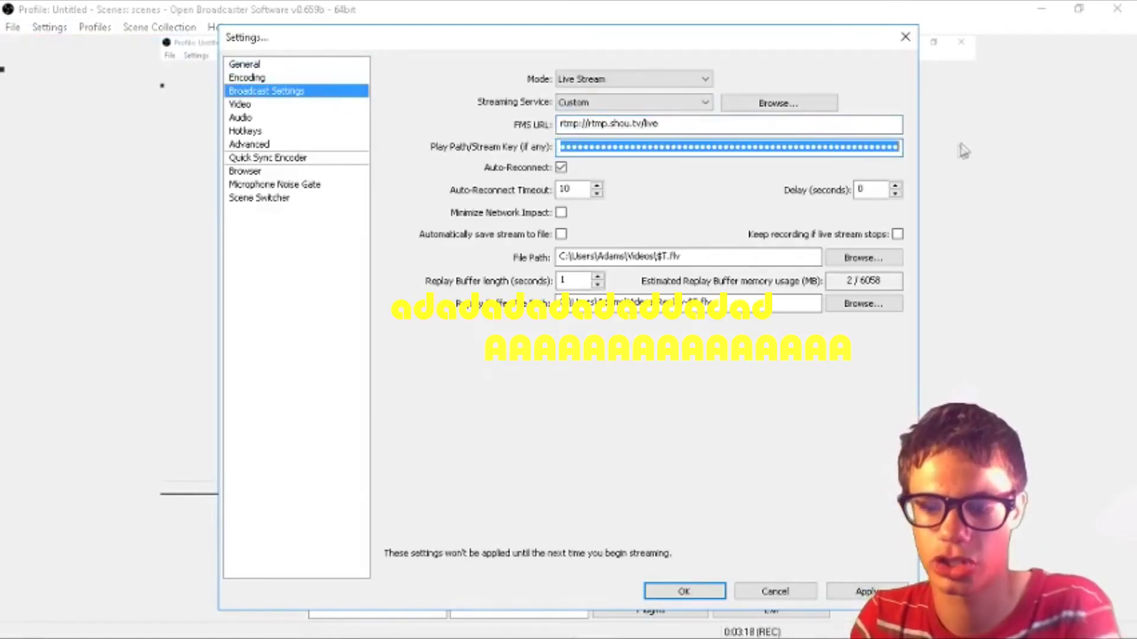
key(BackSpace)
Step: Copy the Shou.tv stream key into the Play Path/Stream Key field and apply
click(430, 623)
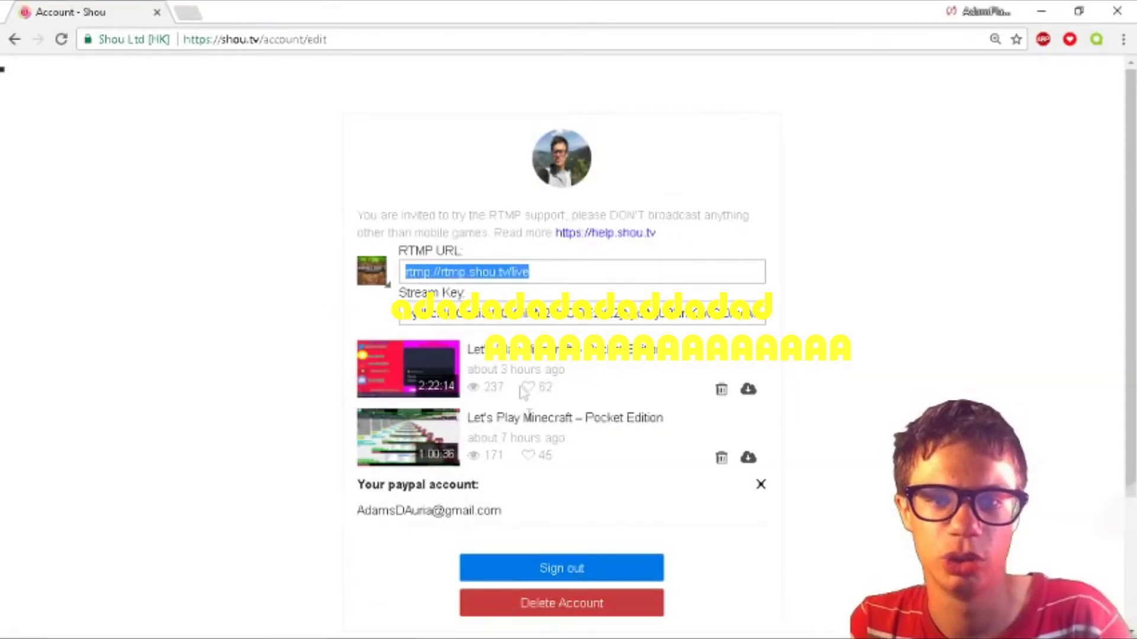
click(442, 322)
right_click(444, 322)
click(474, 327)
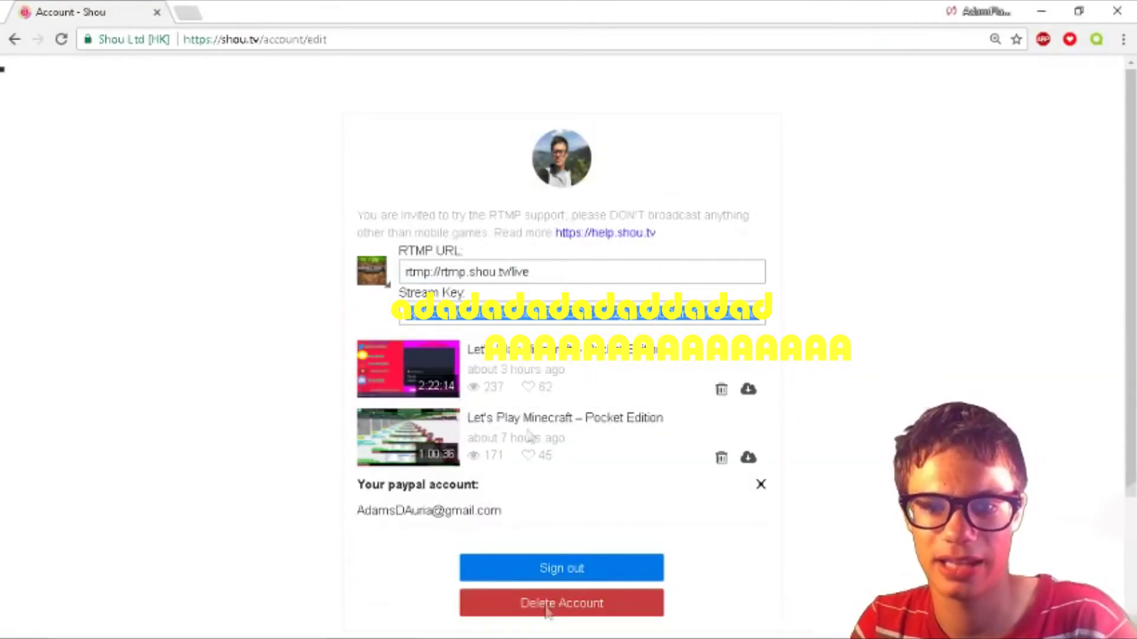
click(573, 625)
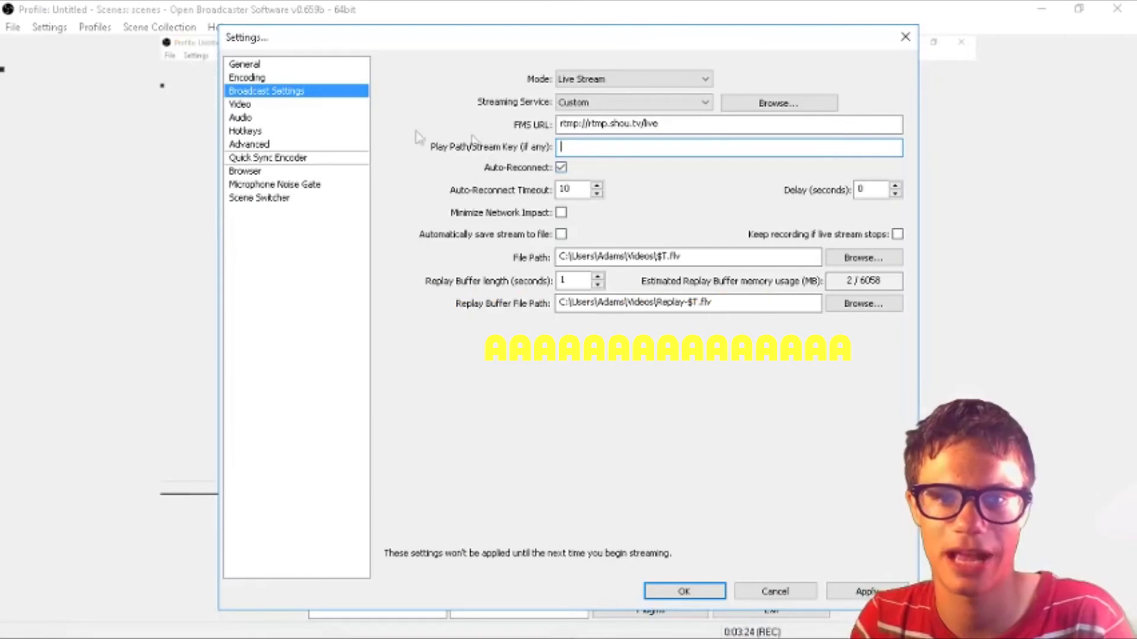
key(ctrl+v)
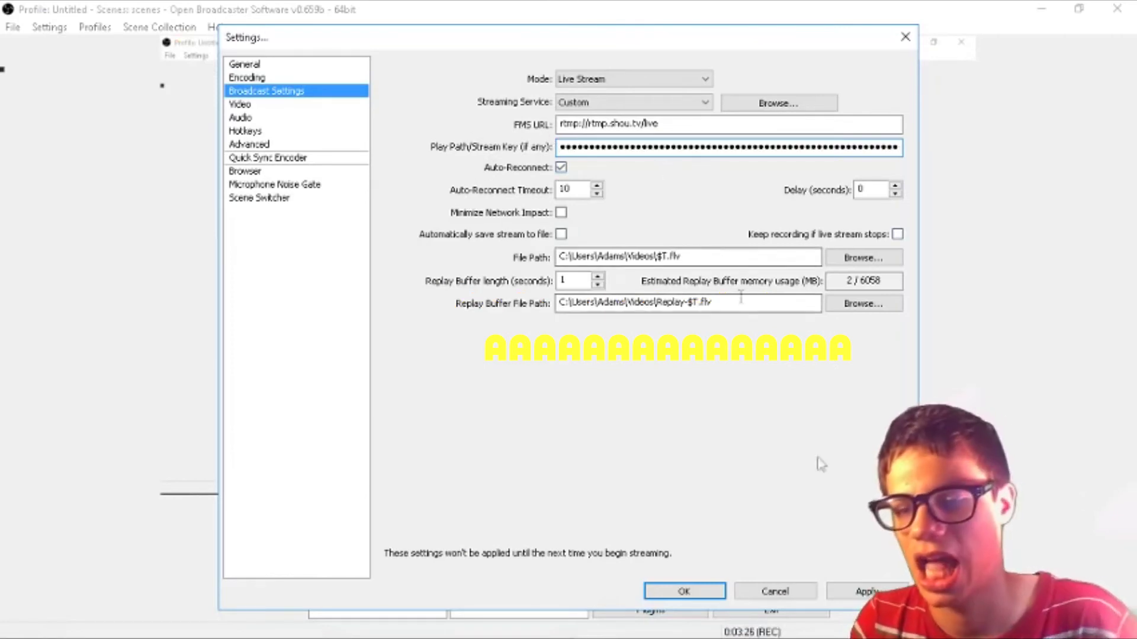
click(868, 593)
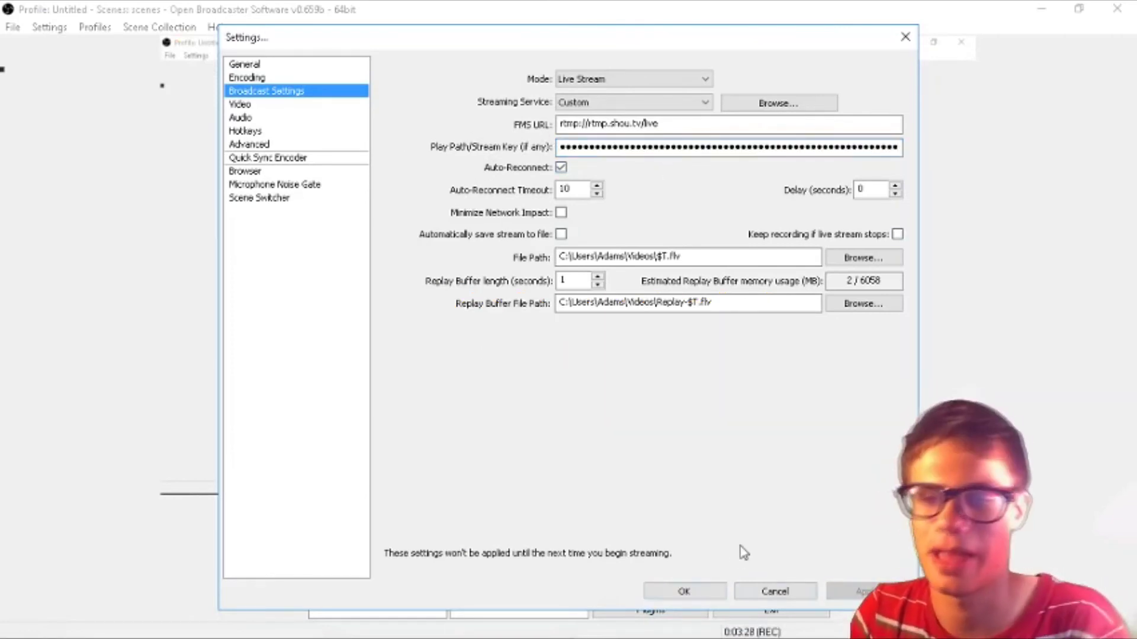
Step: Confirm the settings with OK and get back to the main OBS window
click(687, 590)
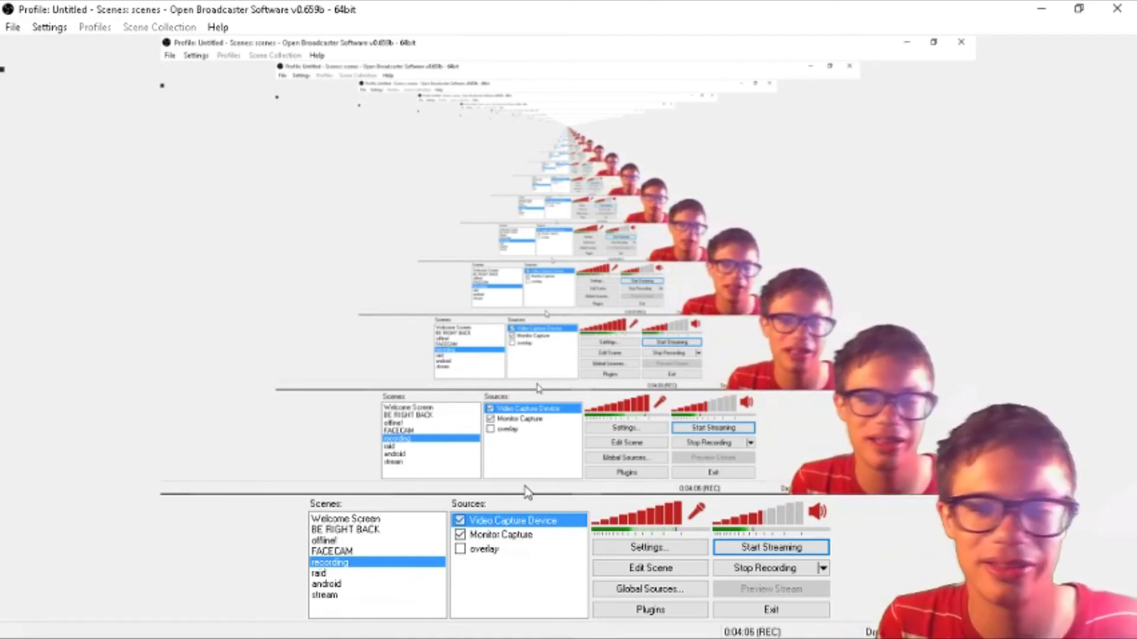
key(super)
key(Escape)
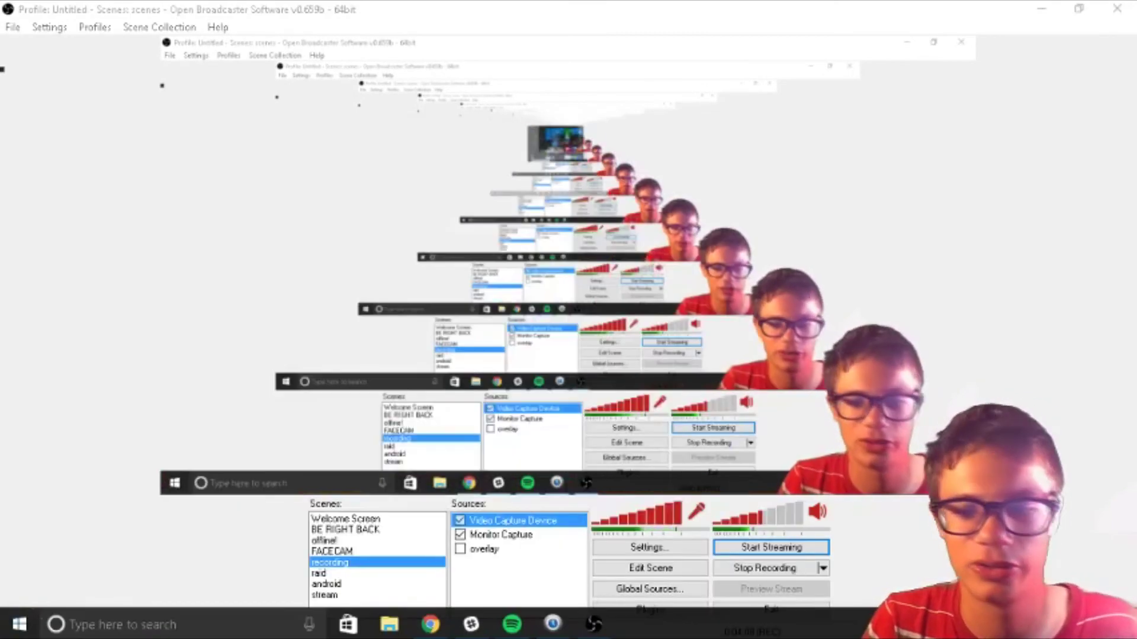